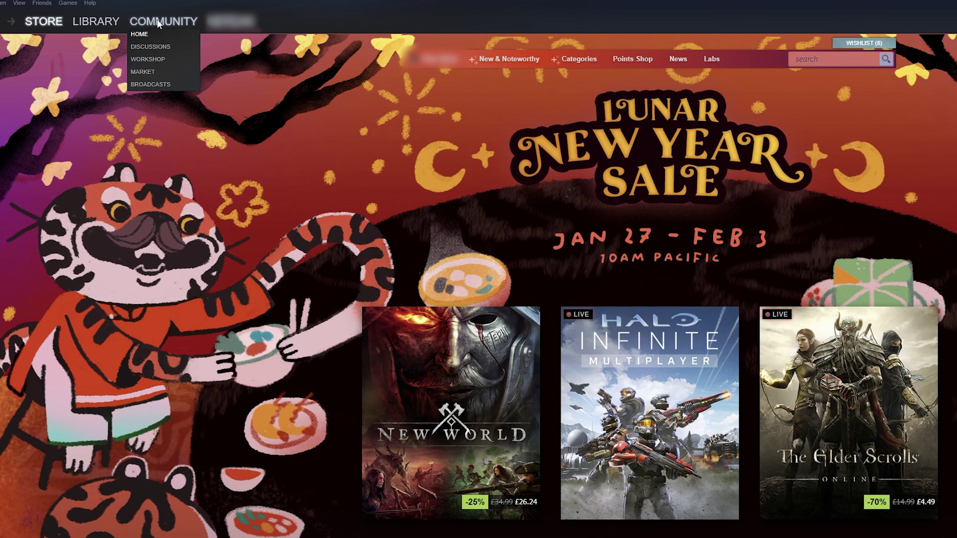
Step: Search the Workshop for 'garry', open Garry's Mod, and browse its collections
left_click(163, 60)
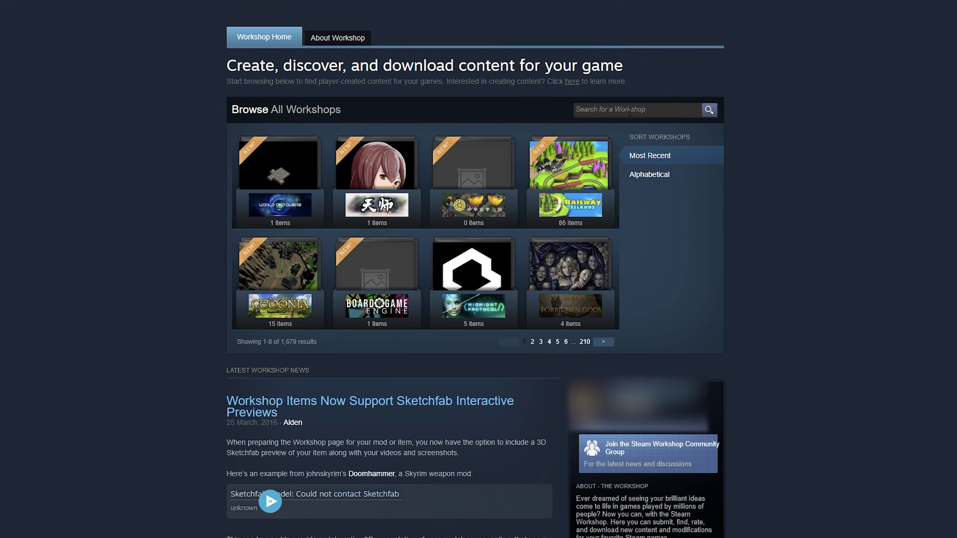
left_click(630, 112)
type("mo")
key("BackSpace")
key("BackSpace")
type("arry's Mod")
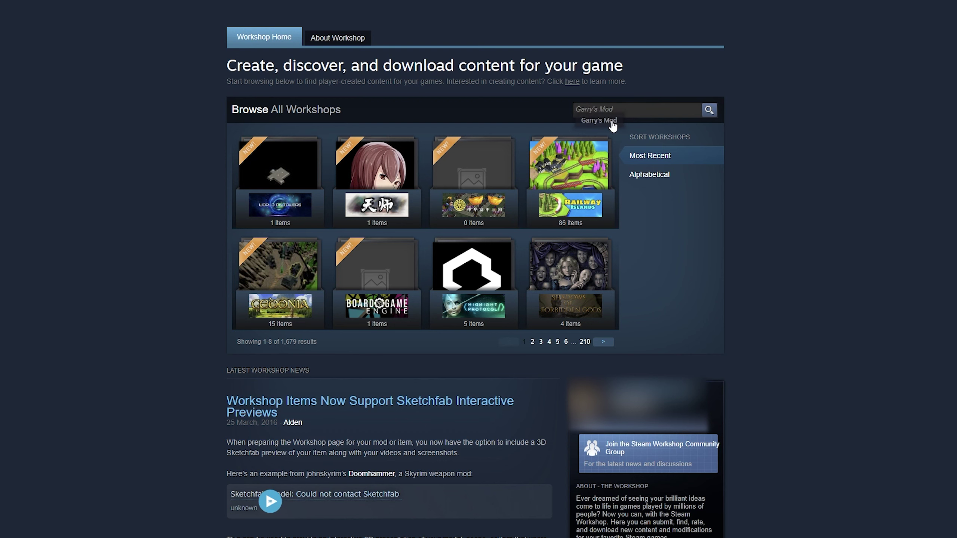
left_click(609, 120)
mouse_move(290, 83)
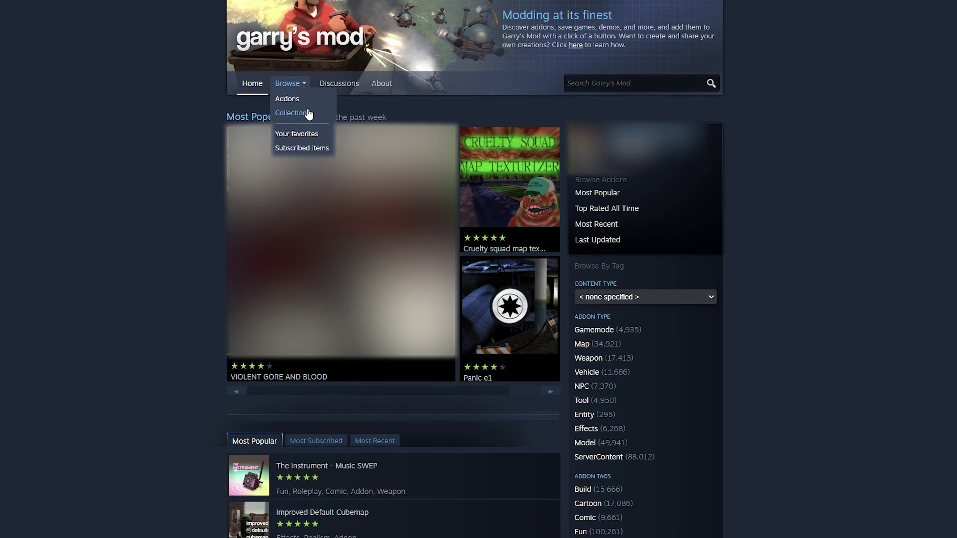
left_click(305, 114)
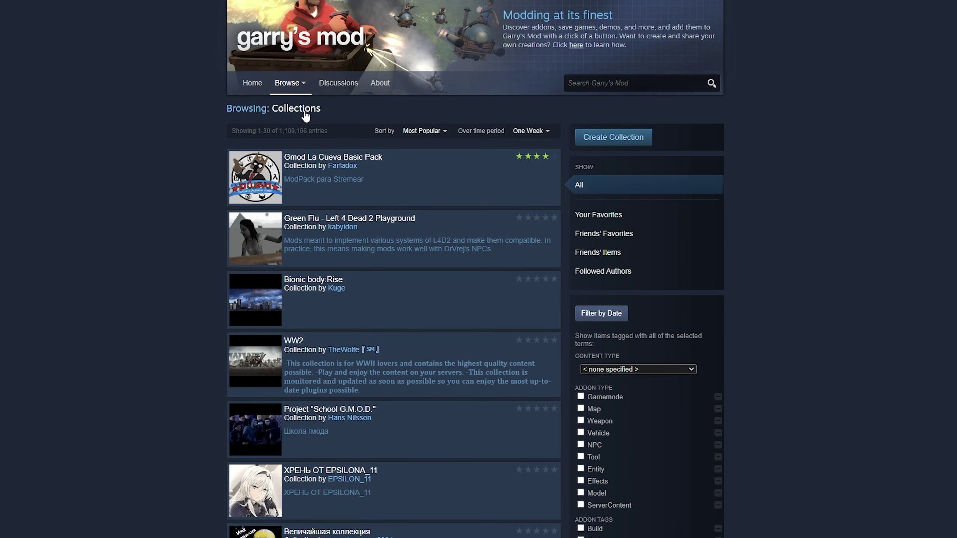
Step: Create a collection titled 'Shockbyte Tutorial', described 'This is a Shockbyte Tutorial', tagged ServerContent
left_click(623, 144)
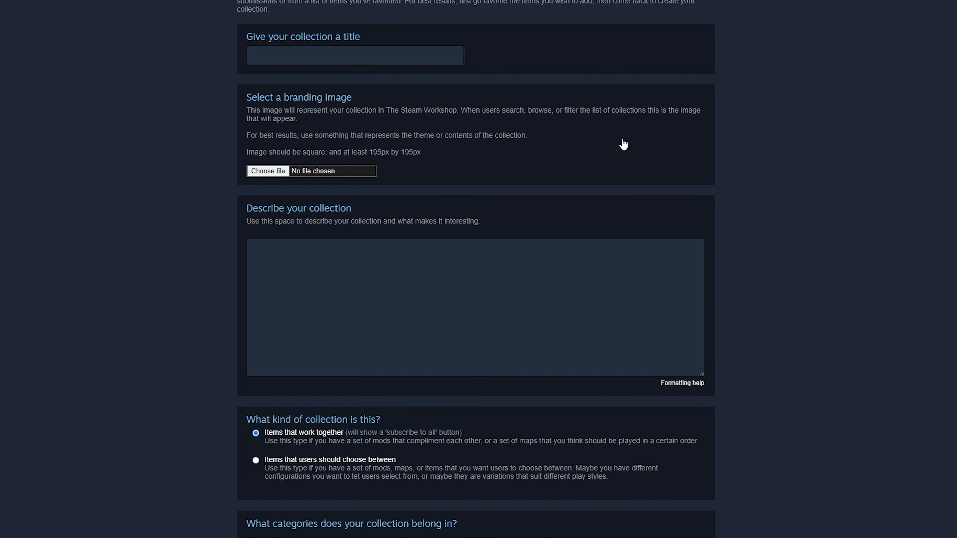
left_click(354, 55)
type("Shockbyte Tutori")
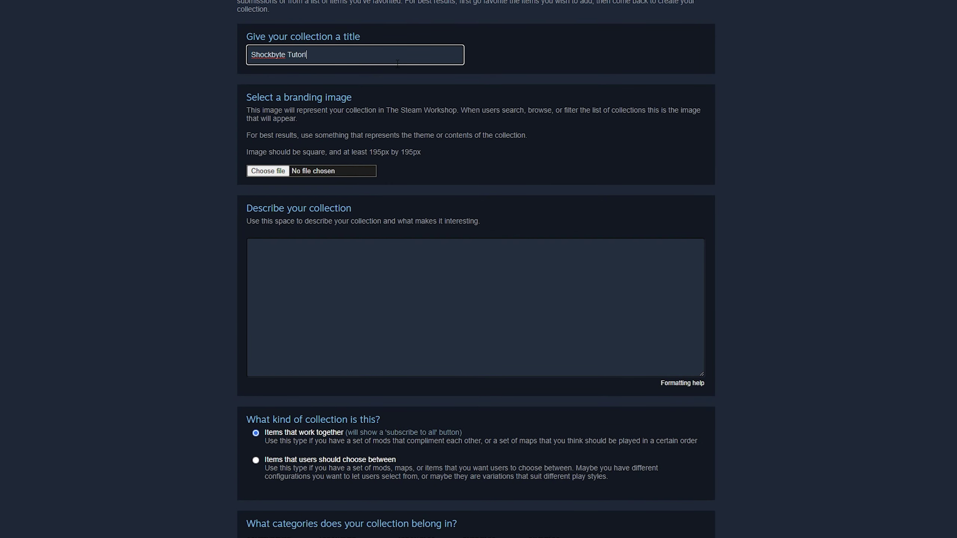
type("al")
type("This")
type(" is a Sh")
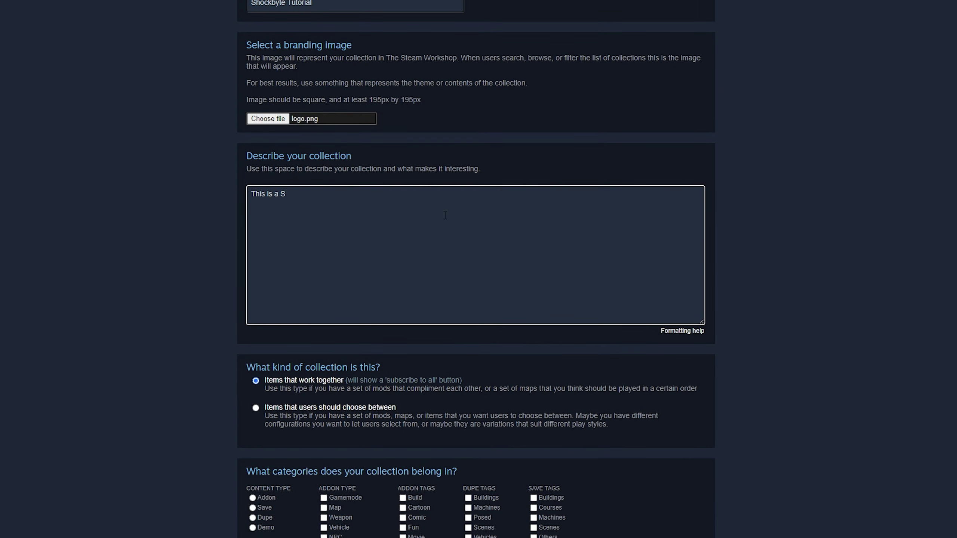
type("ockbyte Tutorial")
left_click(819, 273)
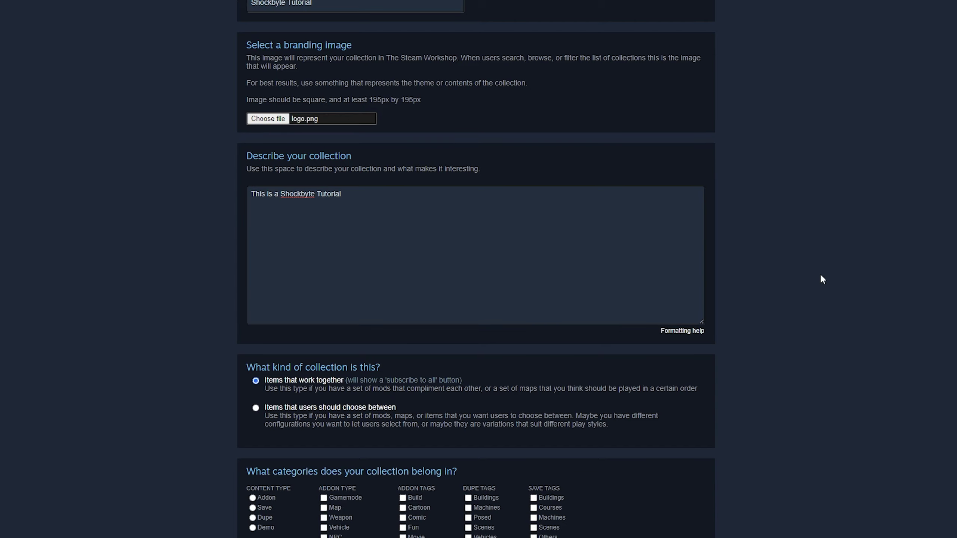
scroll(819, 278, "up", 1)
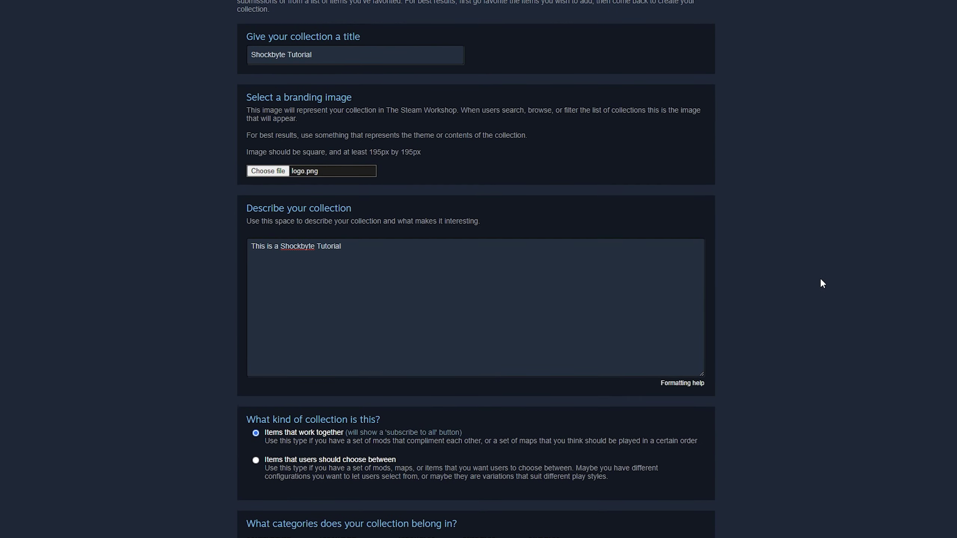
scroll(820, 277, "down", 3)
scroll(270, 294, "down", 3)
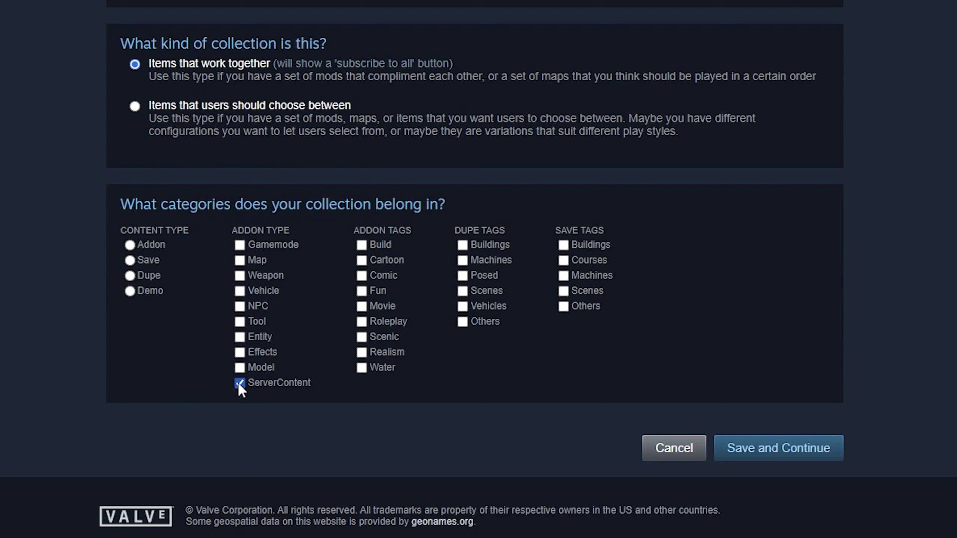
Step: Add TTT - Grapple Hook, TTT2 (Base), ttt_stargate and TTT_Surface from Subscribed Items
left_click(803, 450)
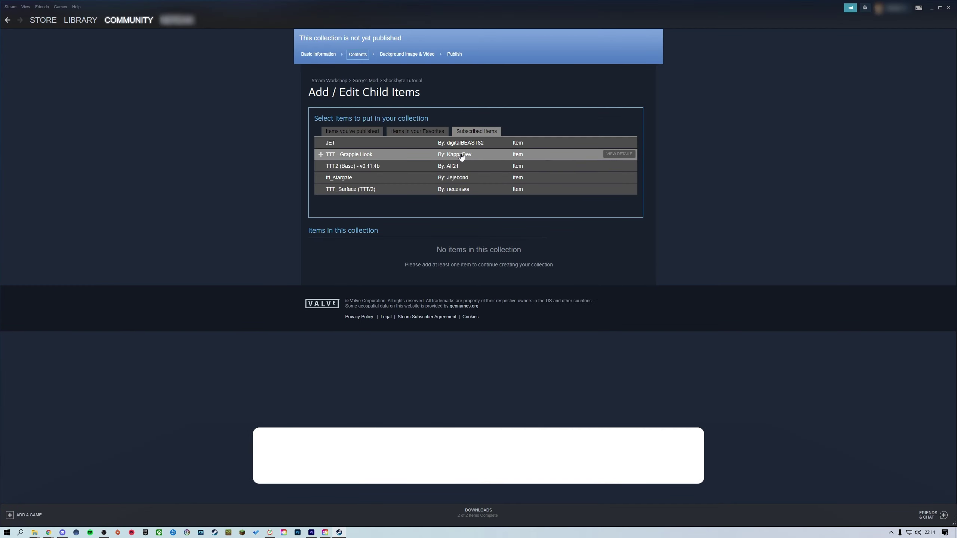
left_click(321, 154)
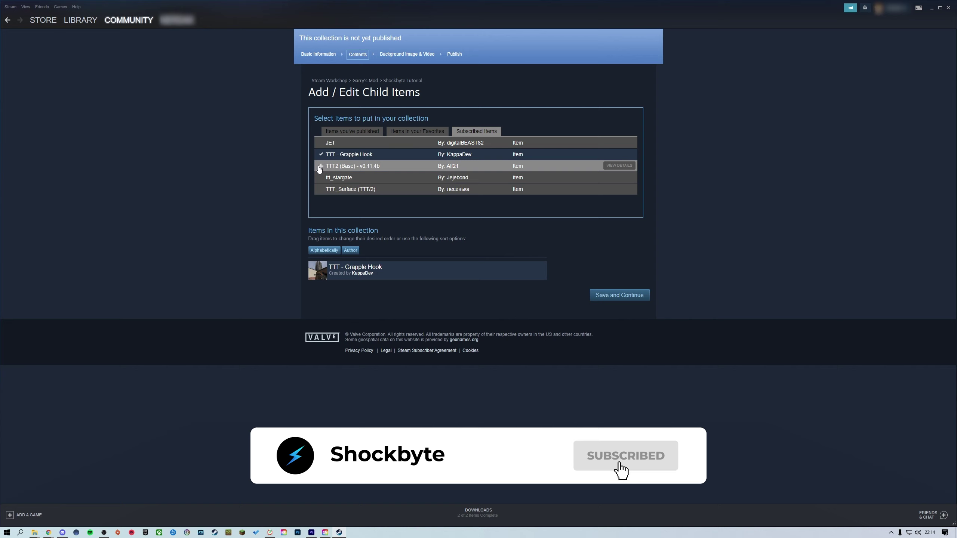
left_click(318, 167)
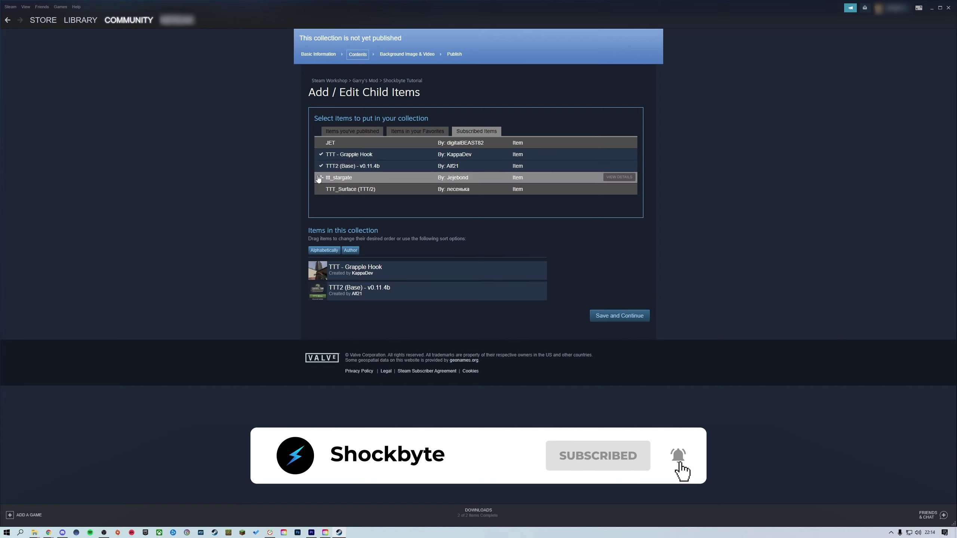
left_click(319, 177)
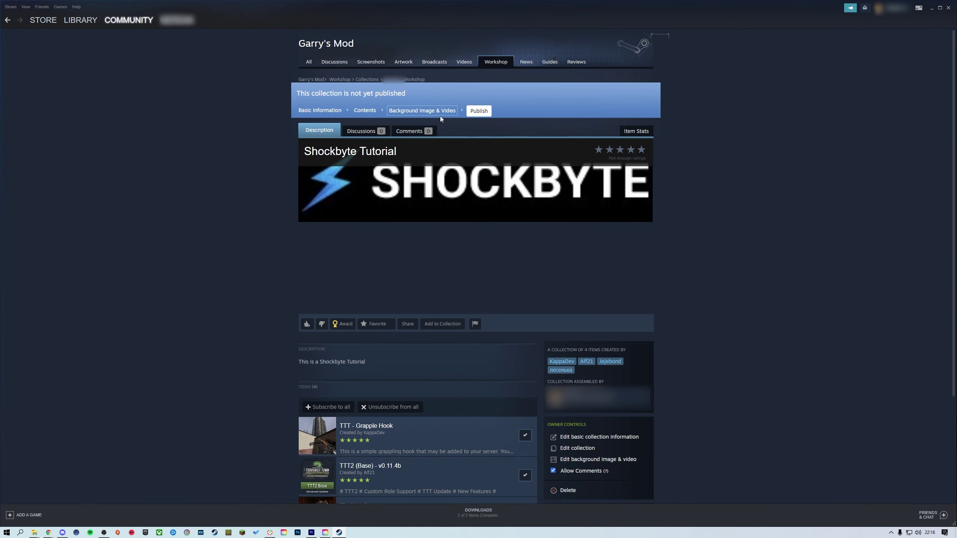
Step: Publish the collection and set its visibility to Public
left_click(484, 113)
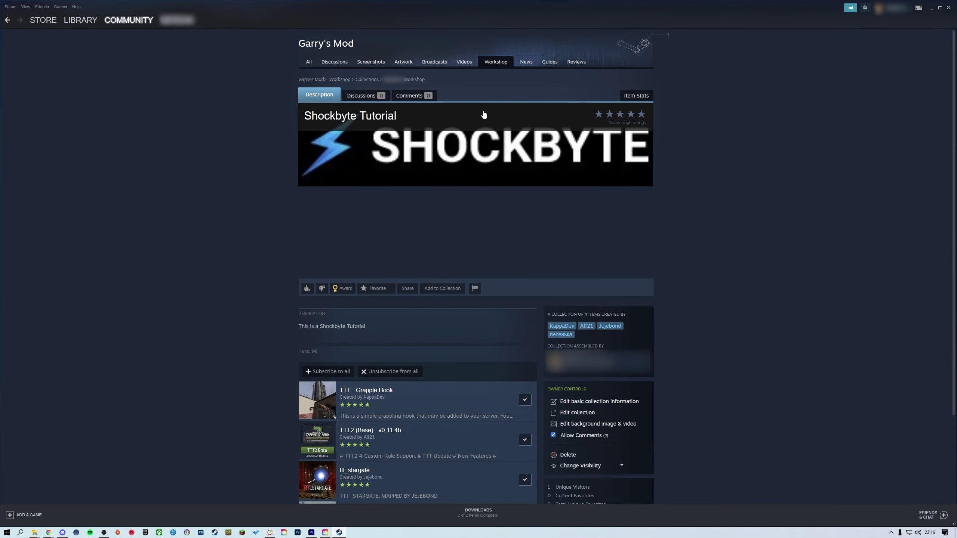
left_click(623, 465)
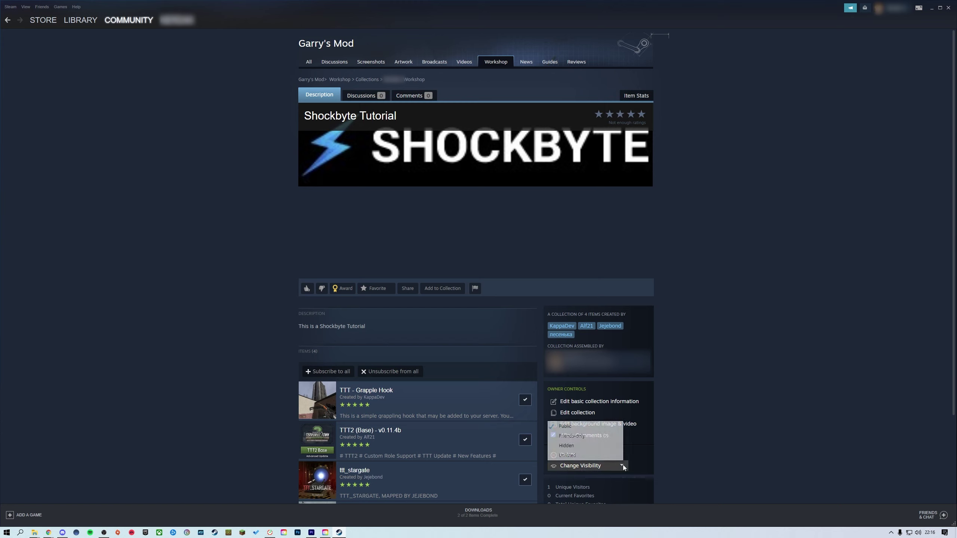
left_click(579, 425)
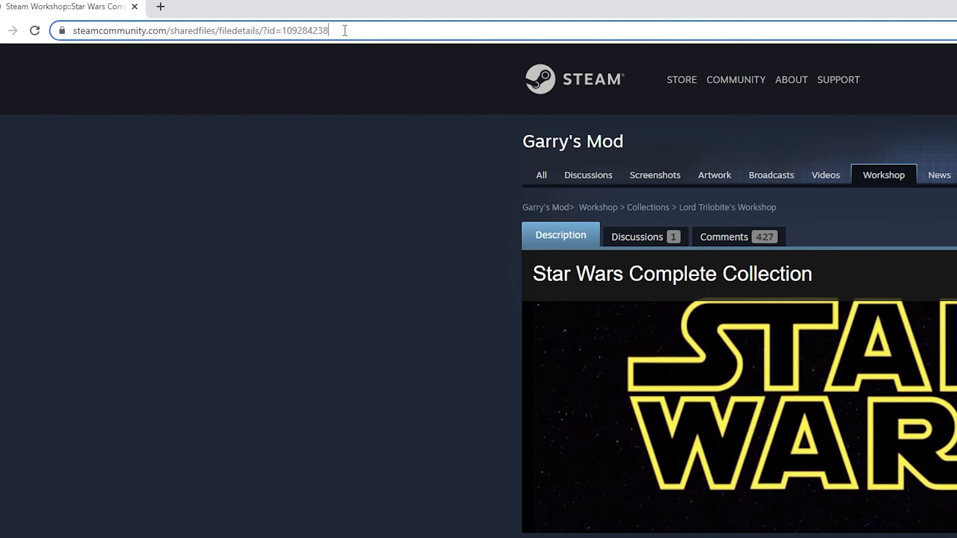
Step: Select the ID 109284238 after ?id= in the collection page's address
left_click(202, 19)
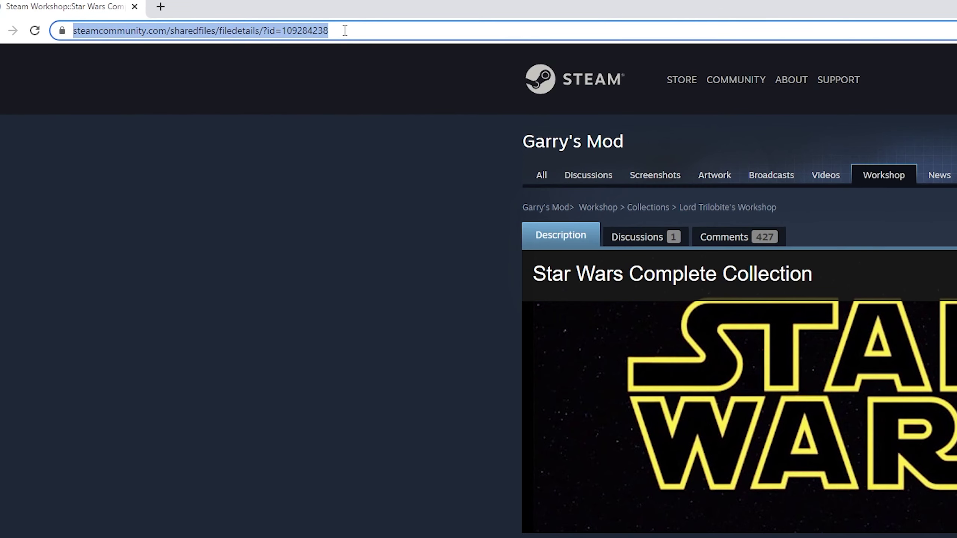
left_click(345, 30)
left_click_drag(381, 33, 315, 43)
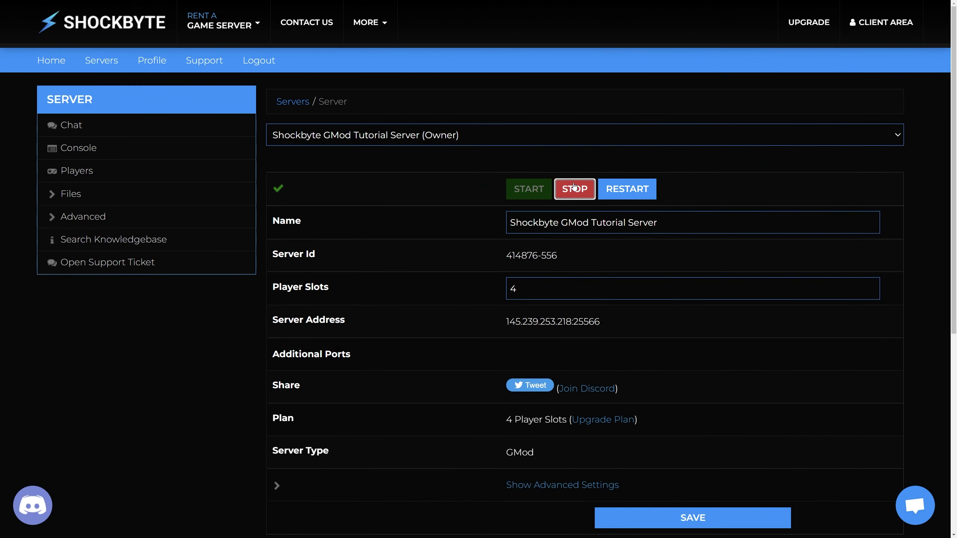
Step: Stop the server and open Garry's Mod Server Settings under Config Files
left_click(574, 187)
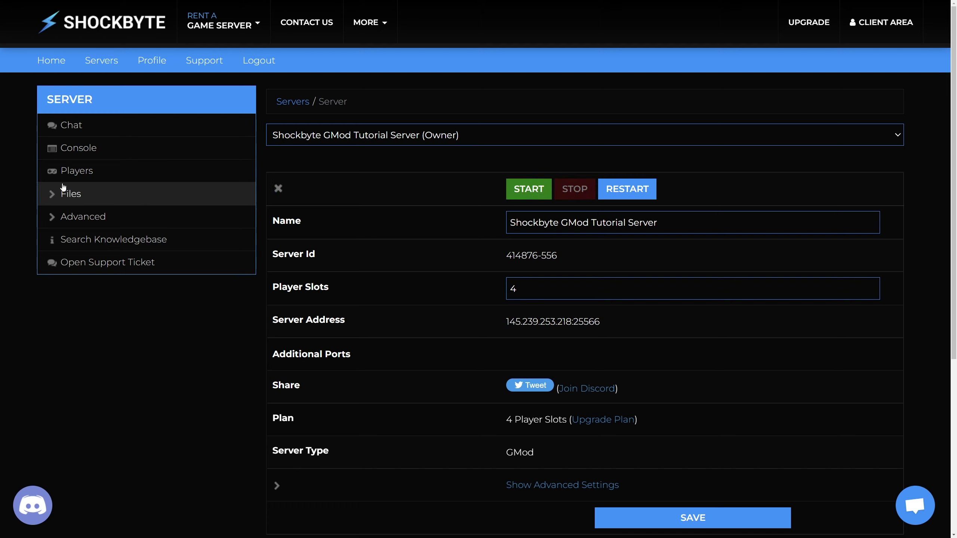
left_click(46, 195)
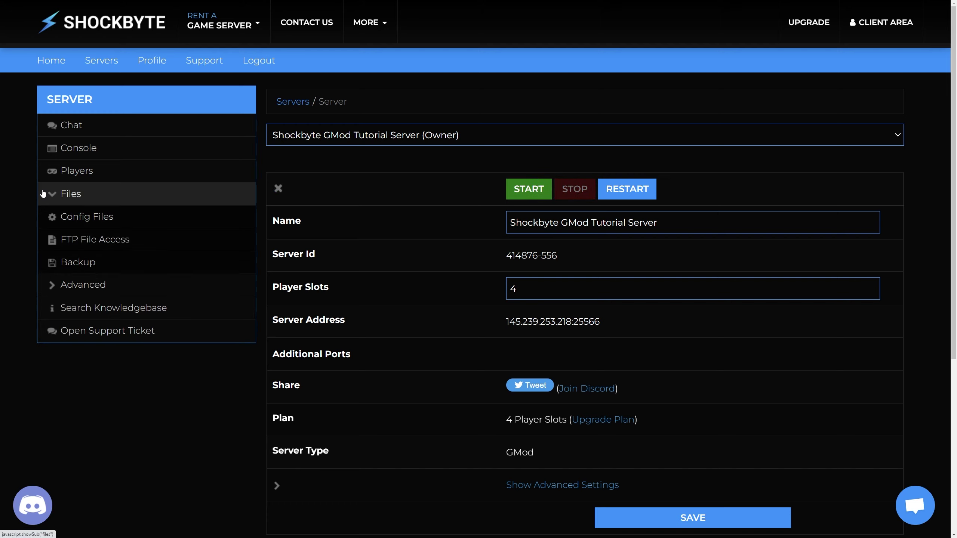
left_click(63, 218)
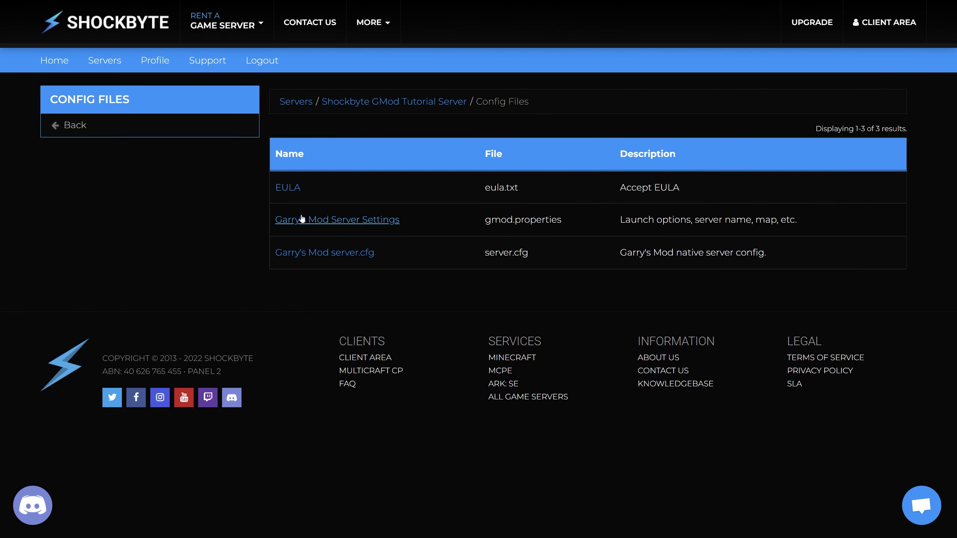
left_click(336, 223)
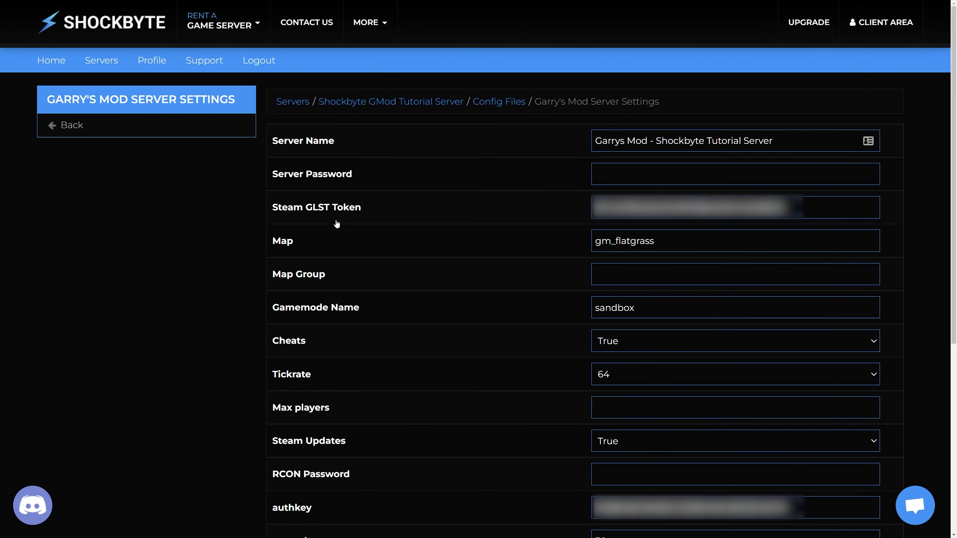
Step: Enter 109284238 in the host_workshop_collection field
scroll(341, 257, "down", 2)
scroll(345, 267, "down", 5)
scroll(348, 281, "down", 1)
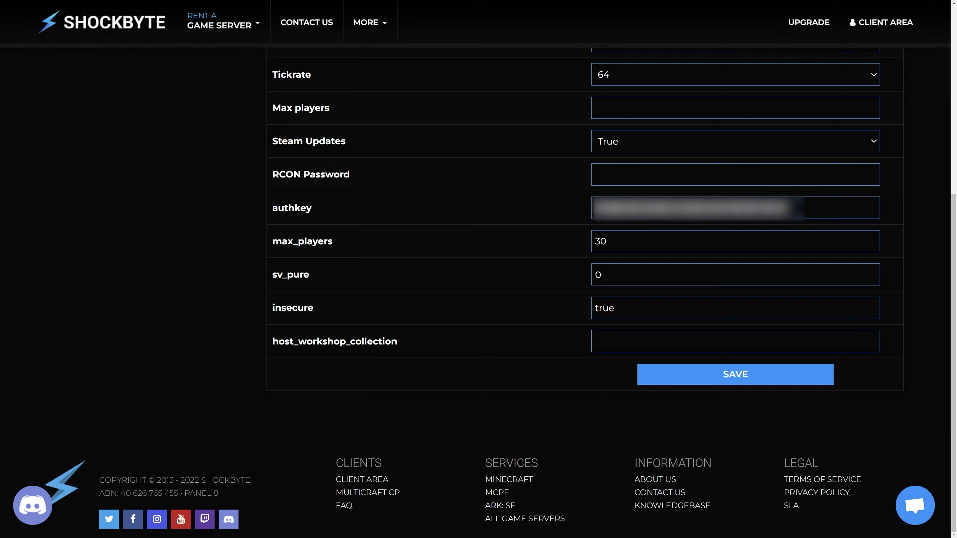
type("109284238")
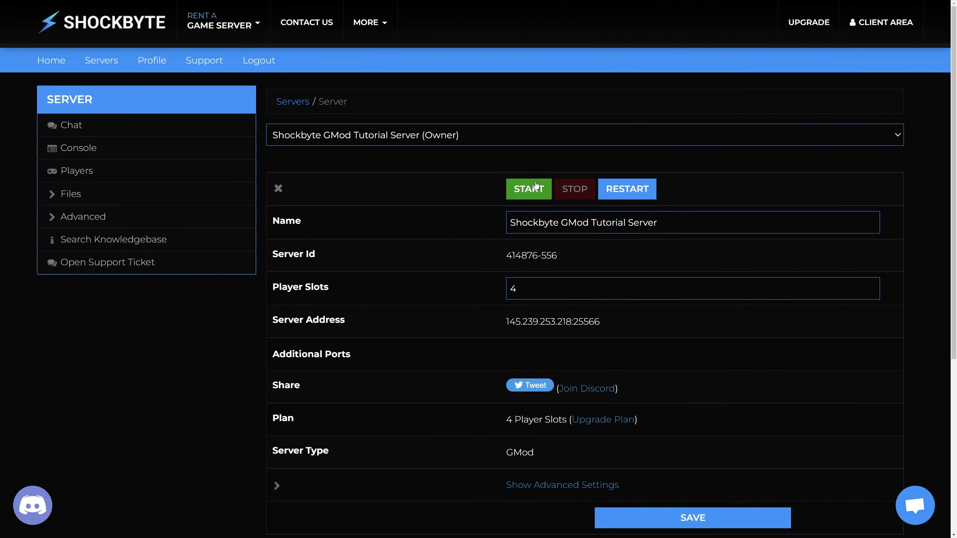
Step: Start the server and recheck the settings, finding no host_workshop_collection entry
left_click(536, 187)
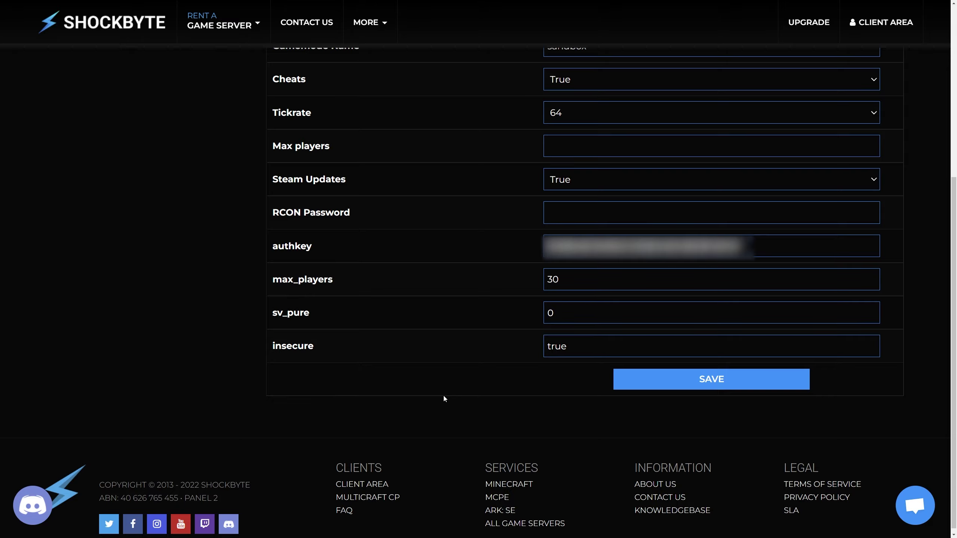
scroll(443, 398, "up", 5)
Step: Stop the server and log in to FTP File Access to reach gmod.properties
left_click(579, 191)
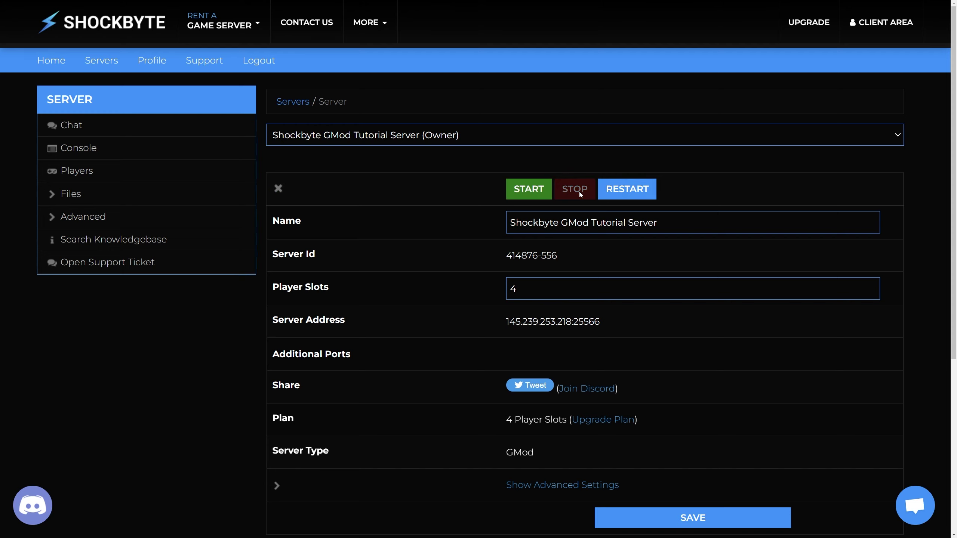
left_click(64, 193)
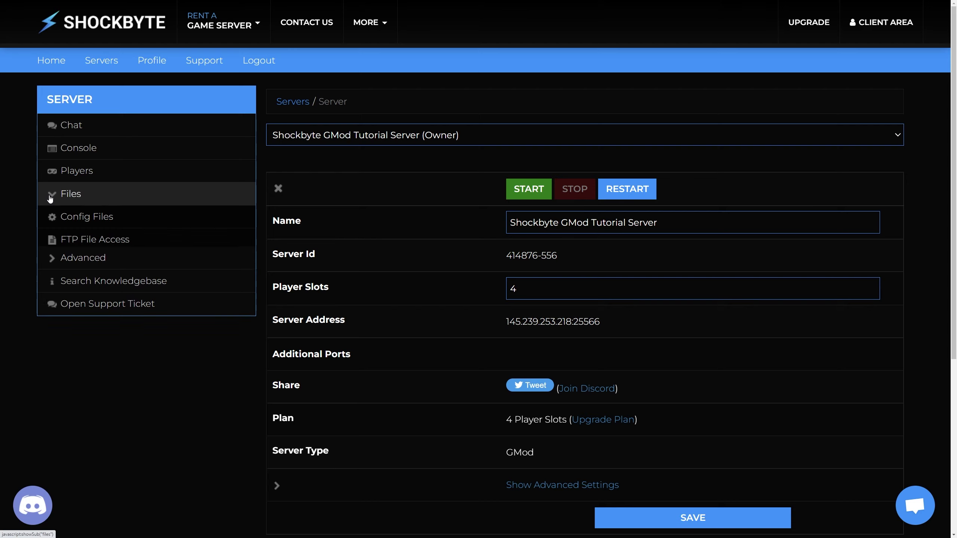
left_click(60, 239)
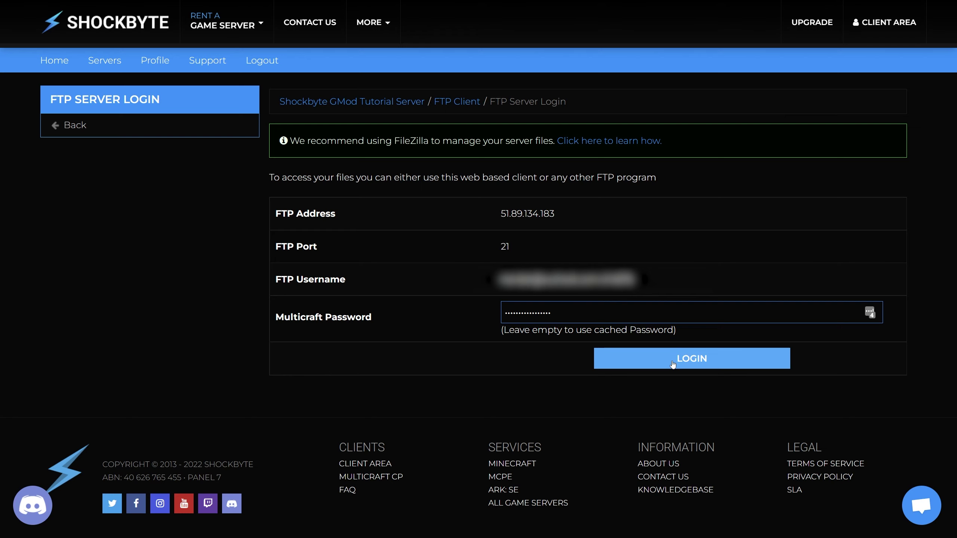
left_click(673, 363)
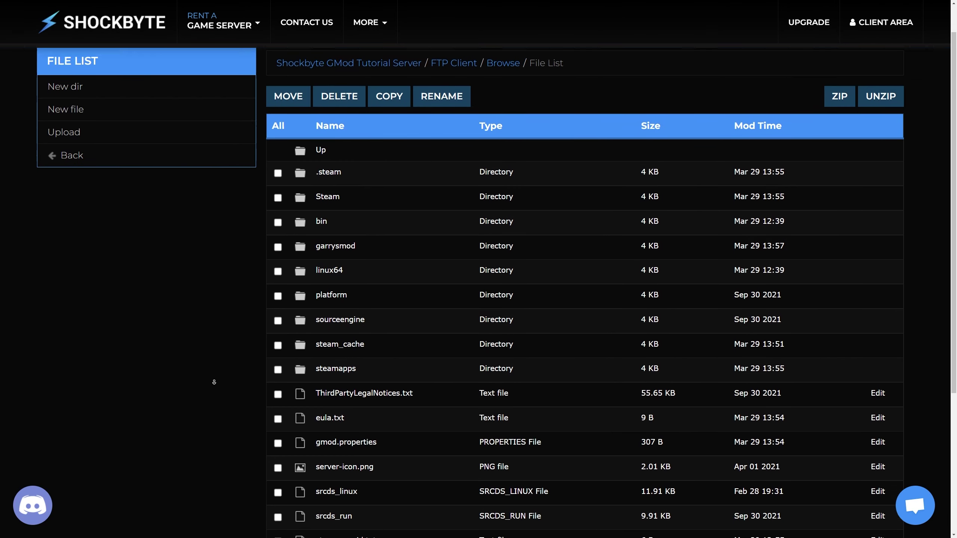
scroll(214, 377, "down", 5)
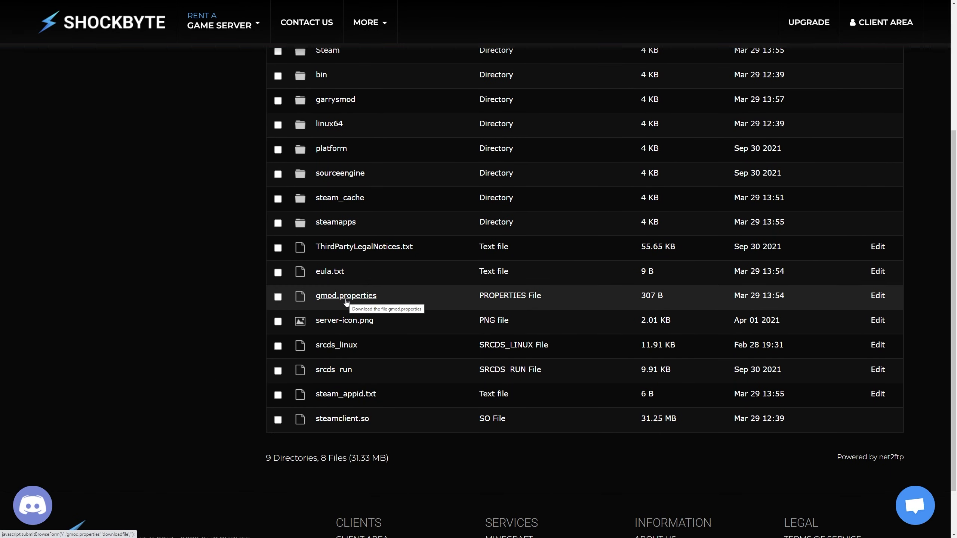
Step: Add a 'host_workshop_collection=' line to gmod.properties
left_click(881, 299)
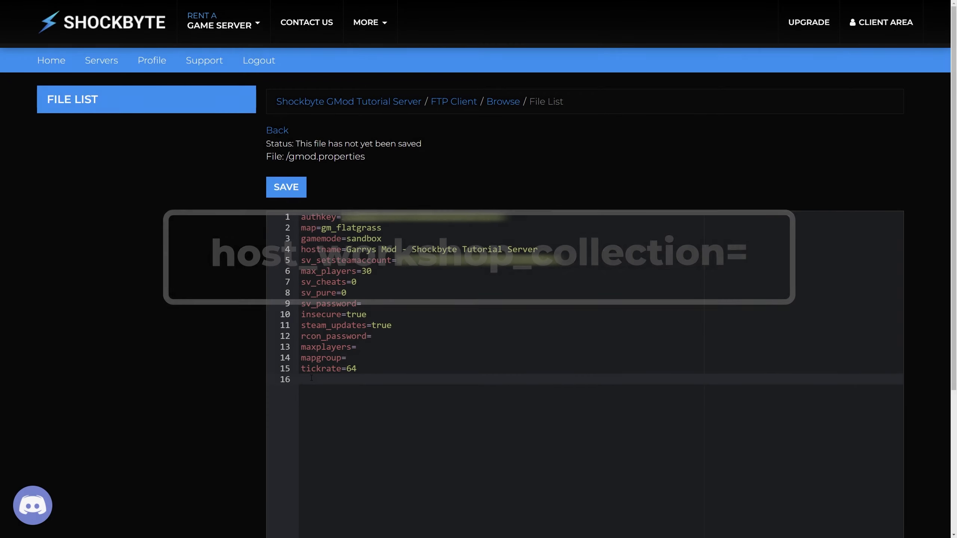
type("host_workshop_collection=")
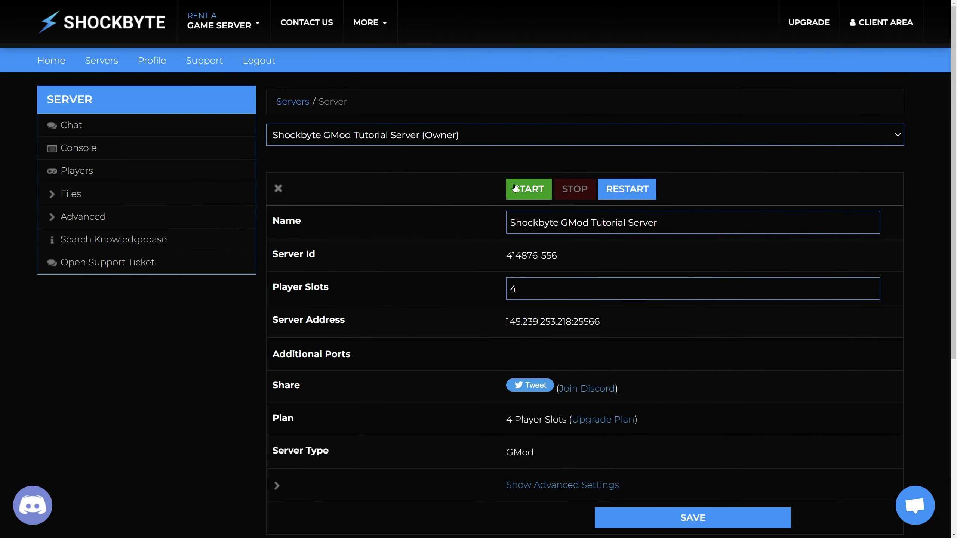
Step: Start the server and scroll the settings to the empty host_workshop_collection field
left_click(514, 186)
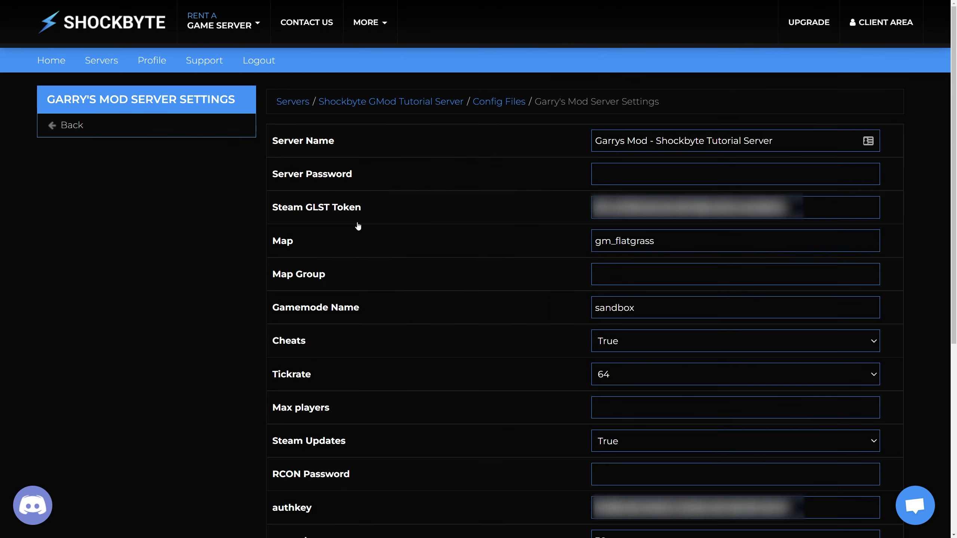
scroll(434, 286, "down", 3)
scroll(439, 312, "down", 5)
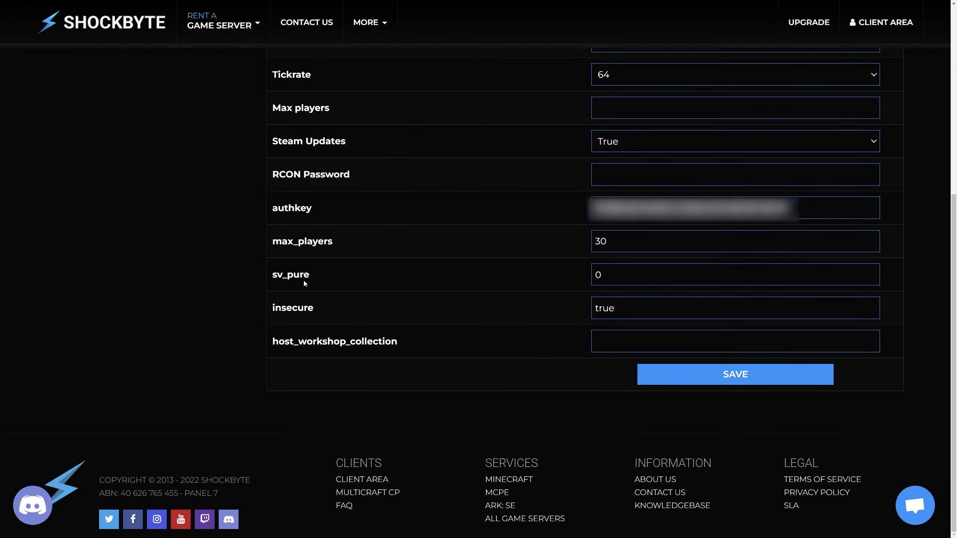